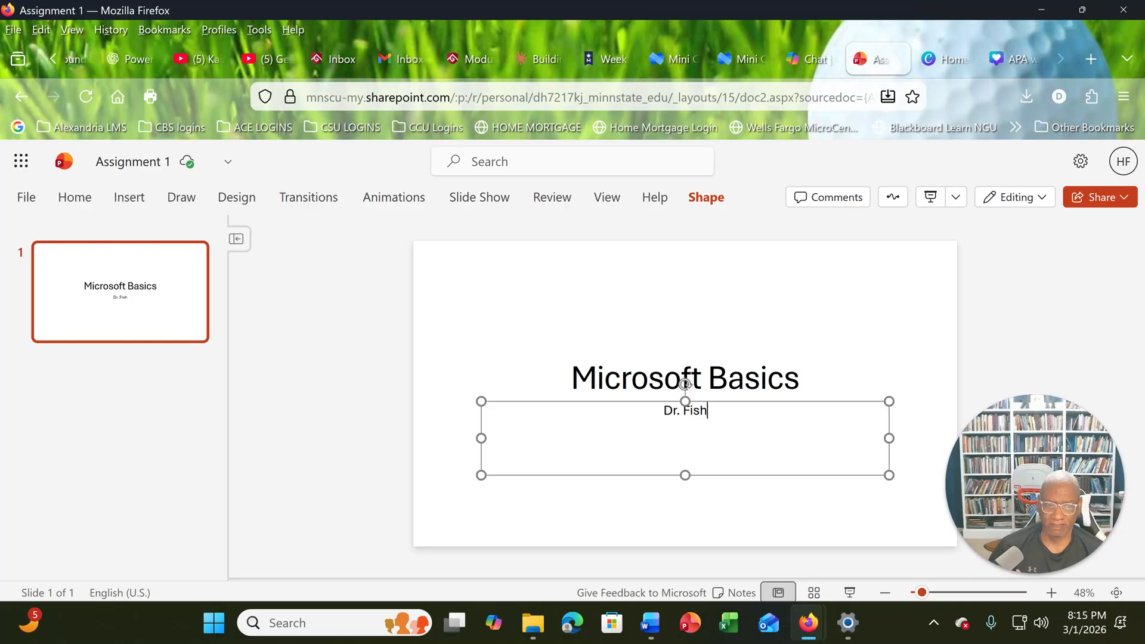
{"action": "left_click", "coordinate": [802, 379]}
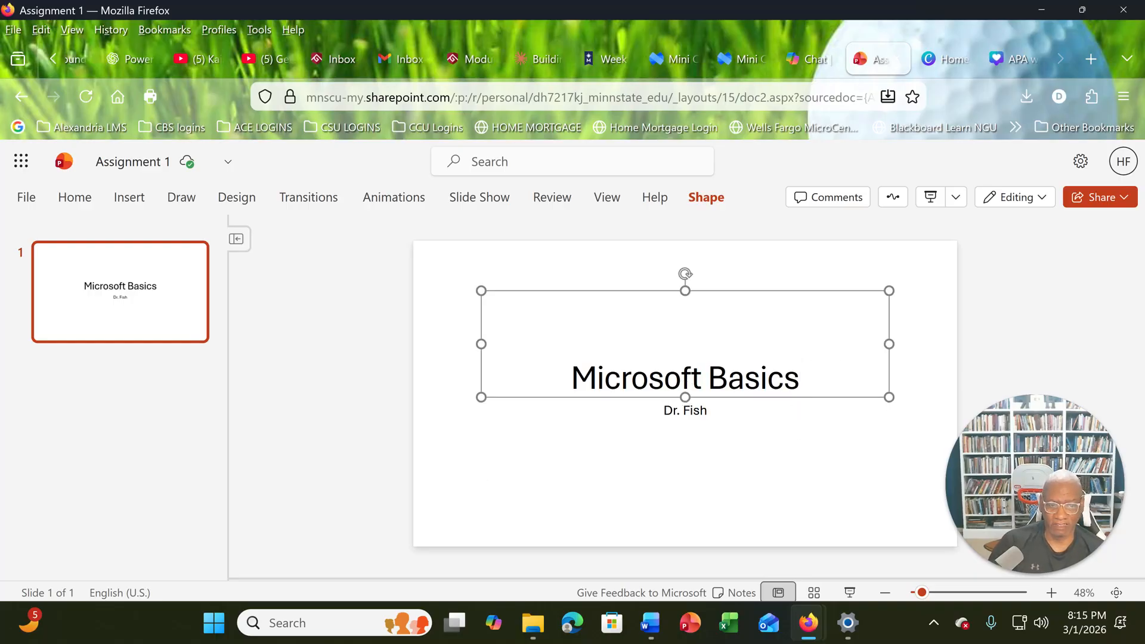
{"action": "left_click", "coordinate": [707, 410]}
{"action": "left_click", "coordinate": [800, 372]}
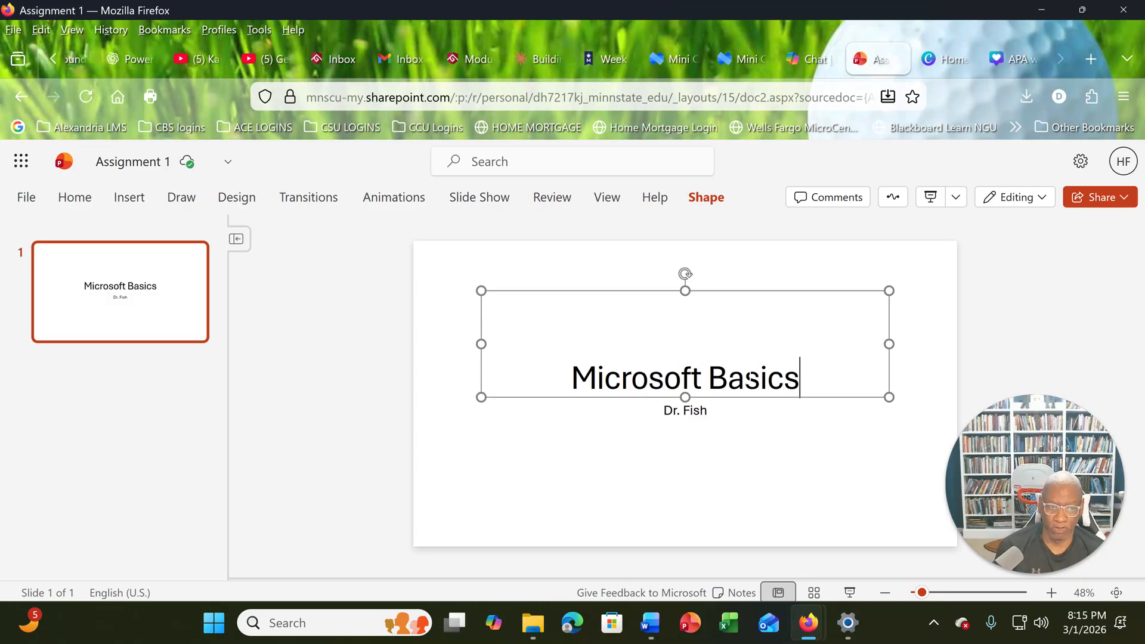
{"action": "left_click", "coordinate": [691, 410]}
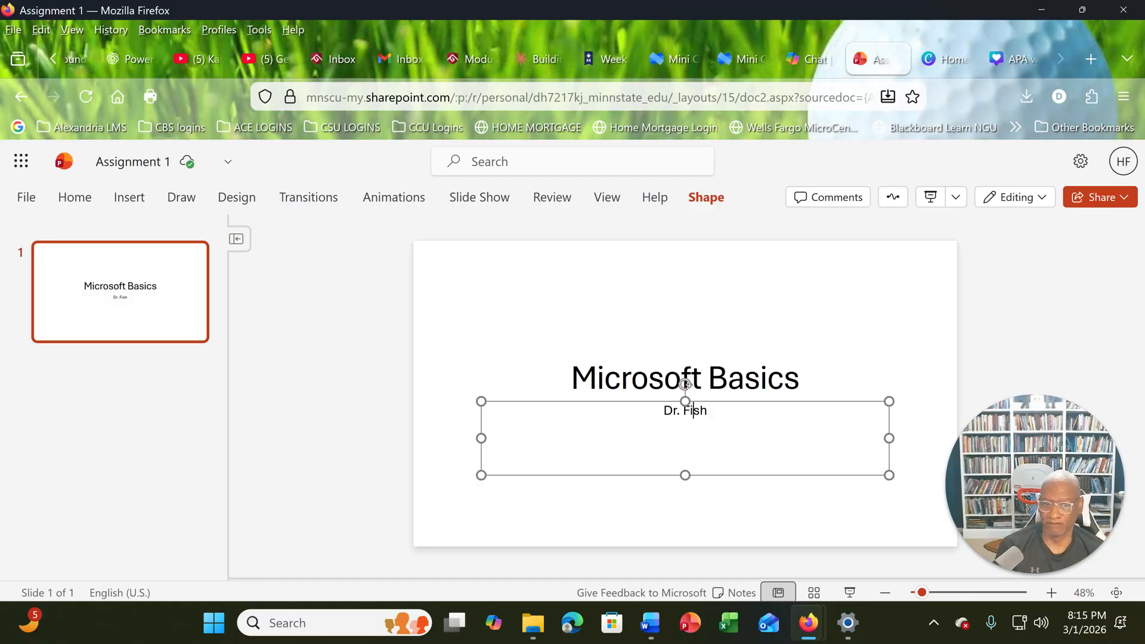
{"action": "left_click", "coordinate": [606, 353]}
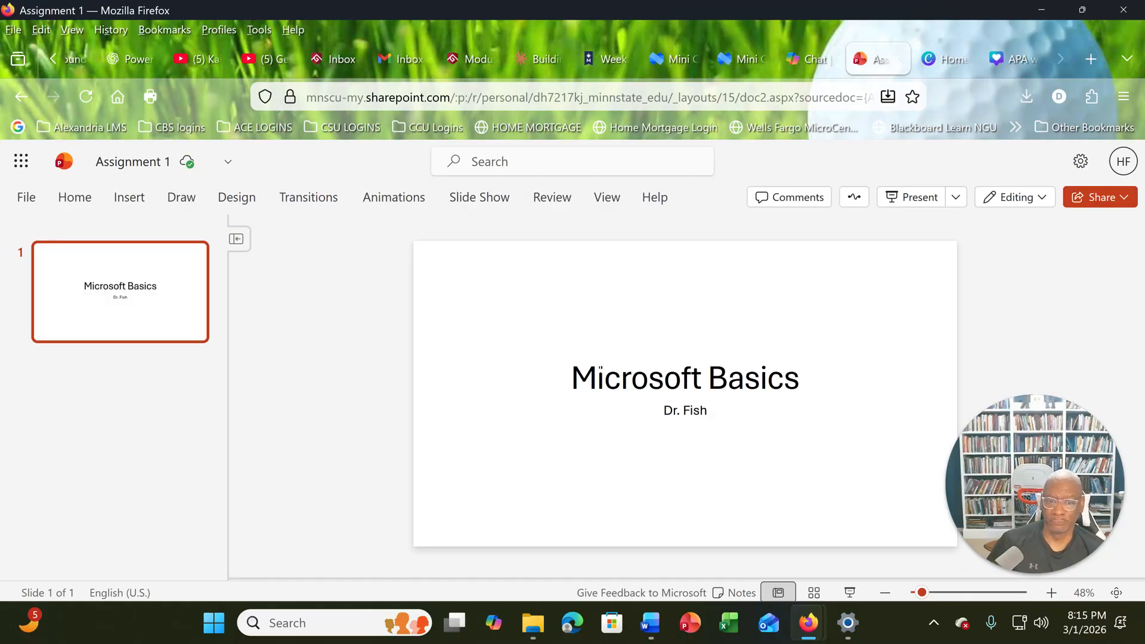
{"action": "left_click", "coordinate": [598, 378]}
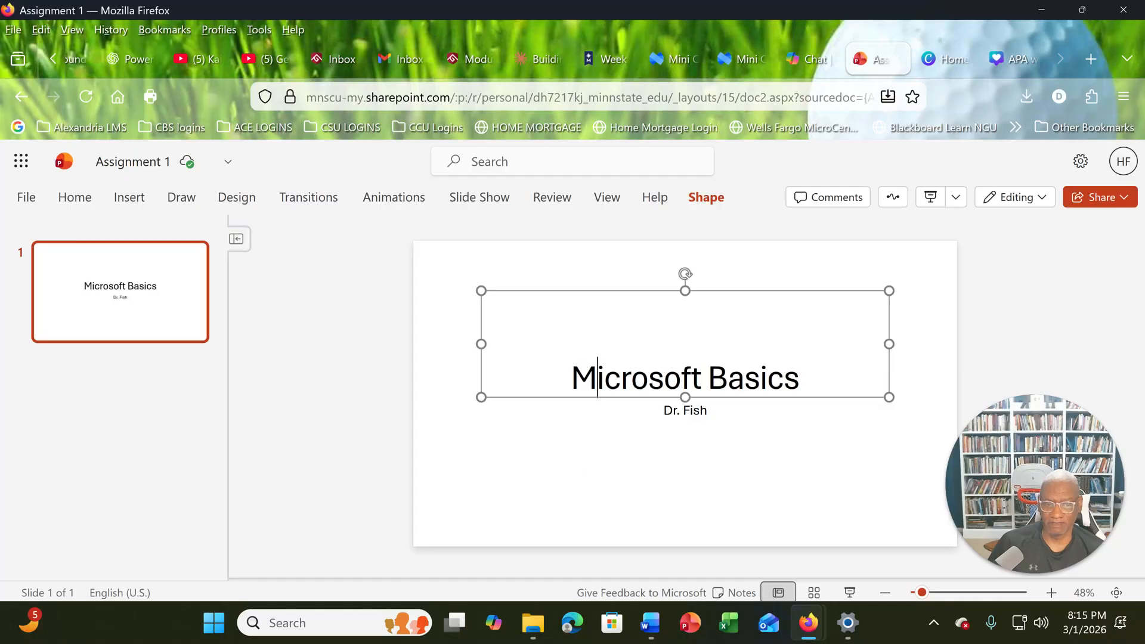
{"action": "left_click", "coordinate": [664, 411]}
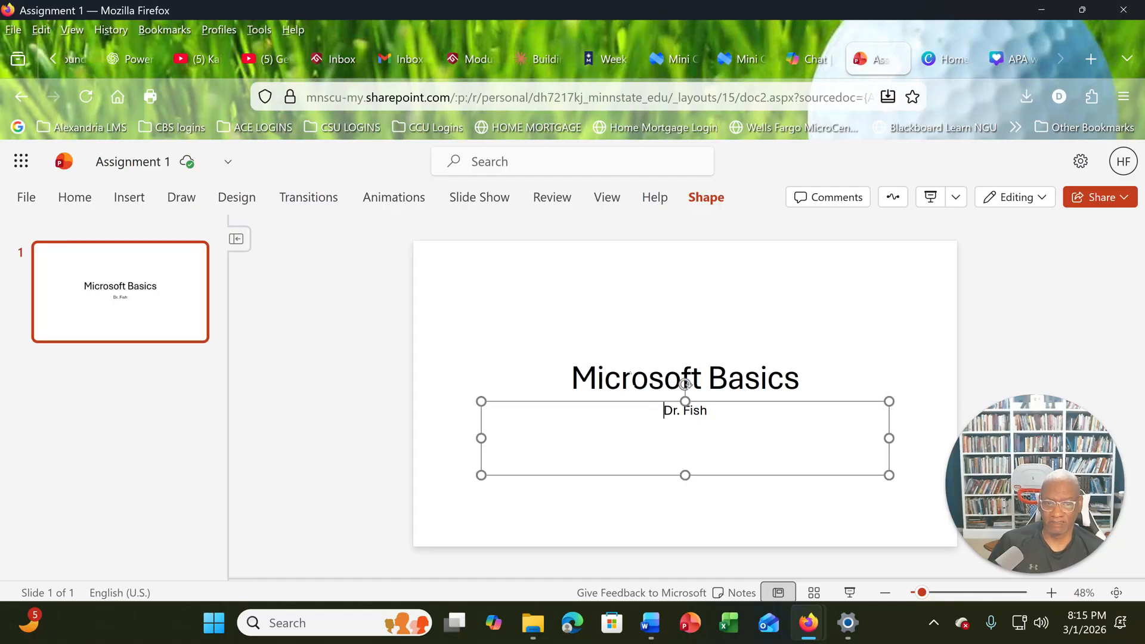
{"action": "left_click", "coordinate": [630, 378]}
{"action": "left_click", "coordinate": [667, 411]}
{"action": "left_click", "coordinate": [643, 382]}
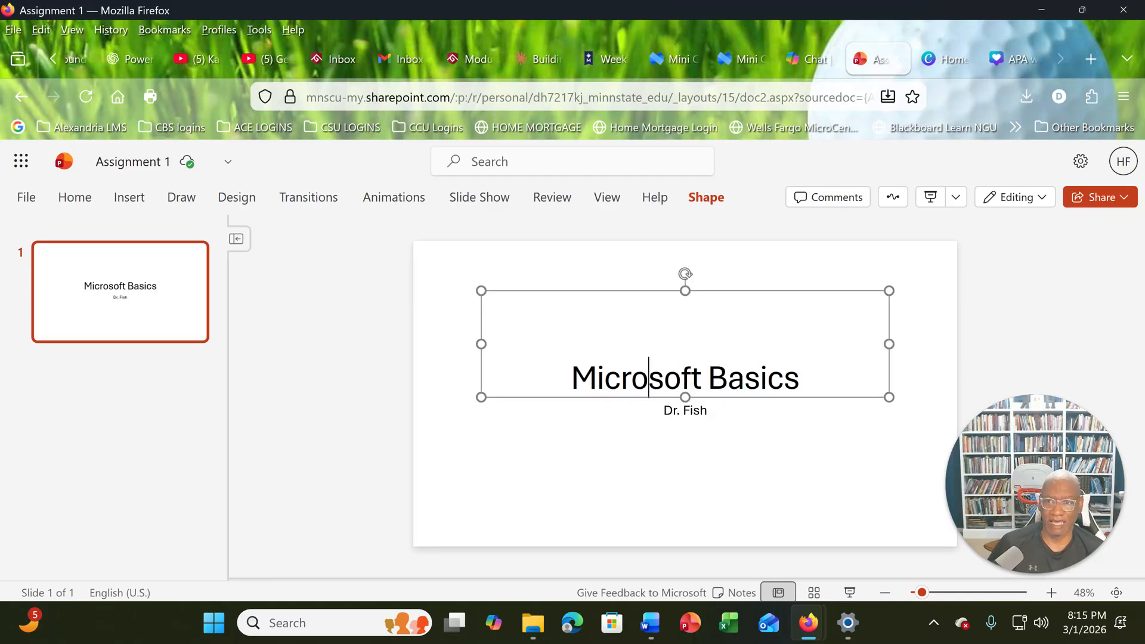
- Examine the slide layouts available for the title slide, keeping its present layout
{"action": "left_click", "coordinate": [97, 199]}
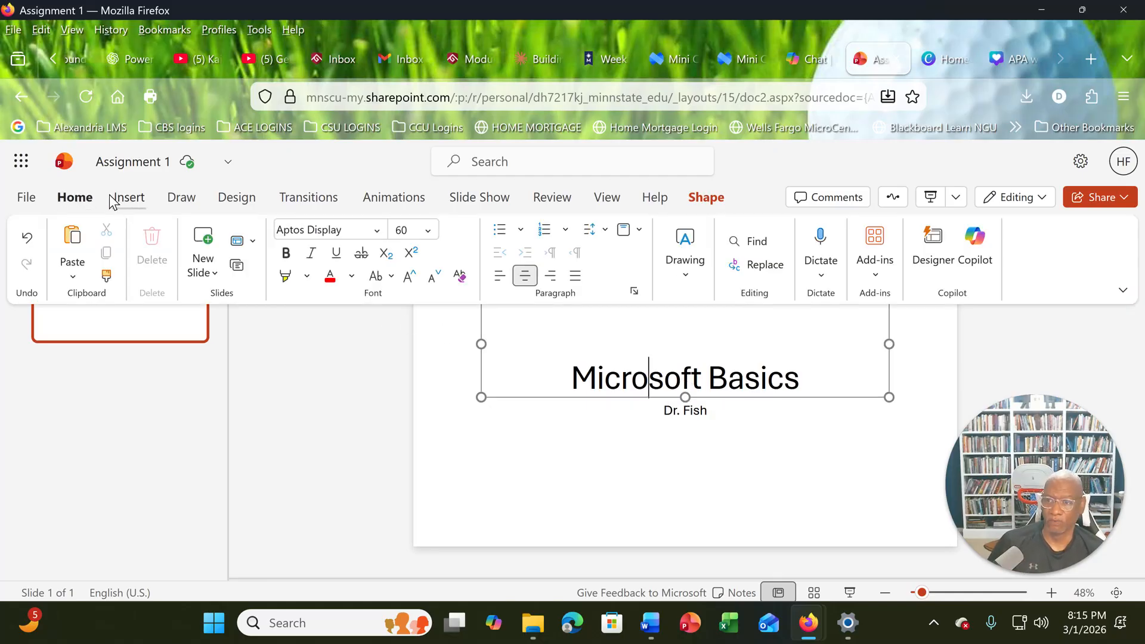
{"action": "left_click", "coordinate": [253, 245]}
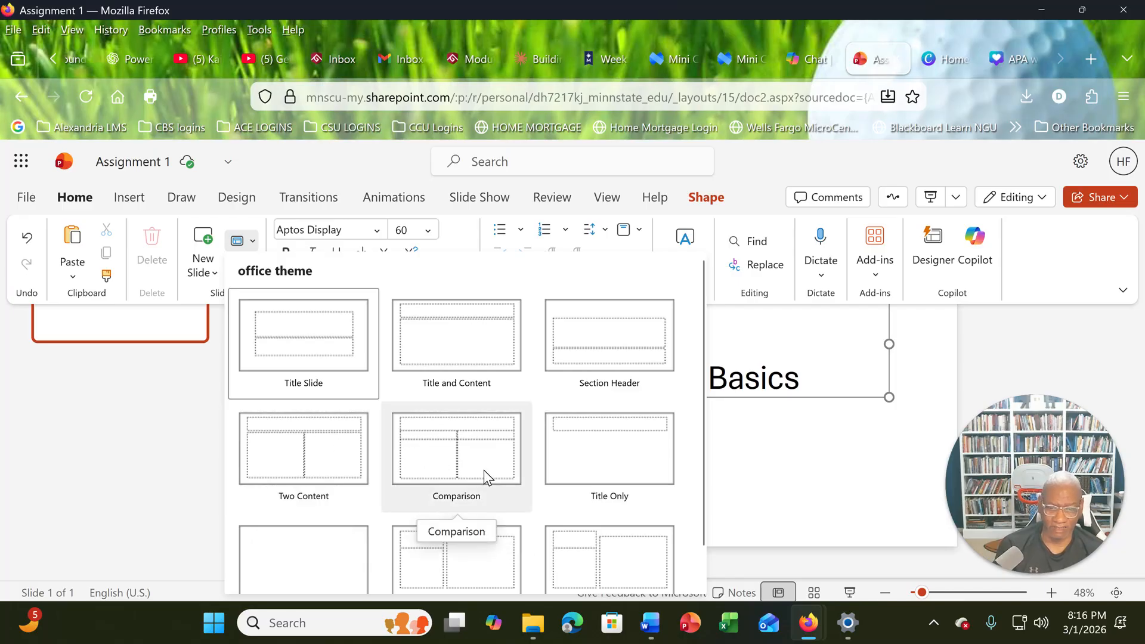
{"action": "scroll", "coordinate": [483, 471], "scroll_direction": "down", "scroll_amount": 1}
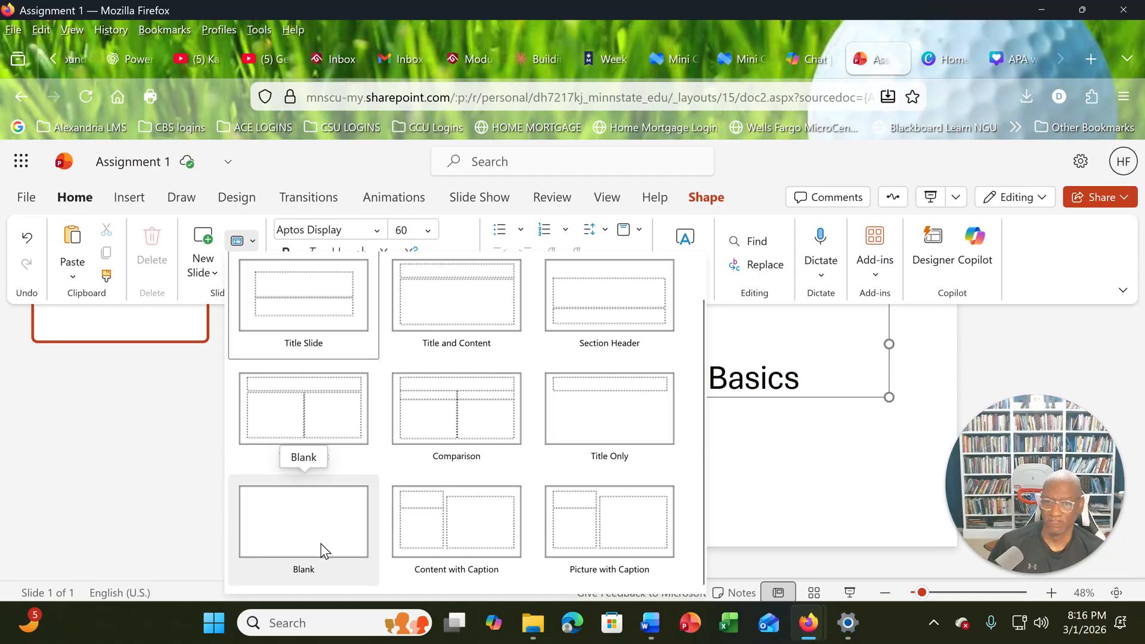
{"action": "scroll", "coordinate": [320, 537], "scroll_direction": "up", "scroll_amount": 1}
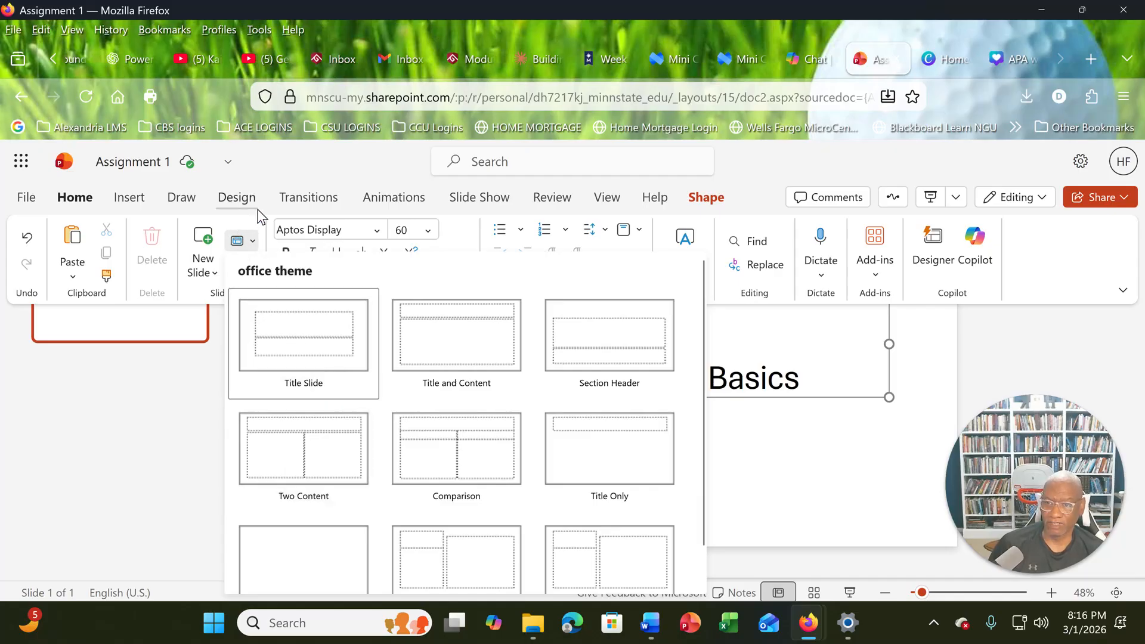
{"action": "left_click", "coordinate": [315, 161]}
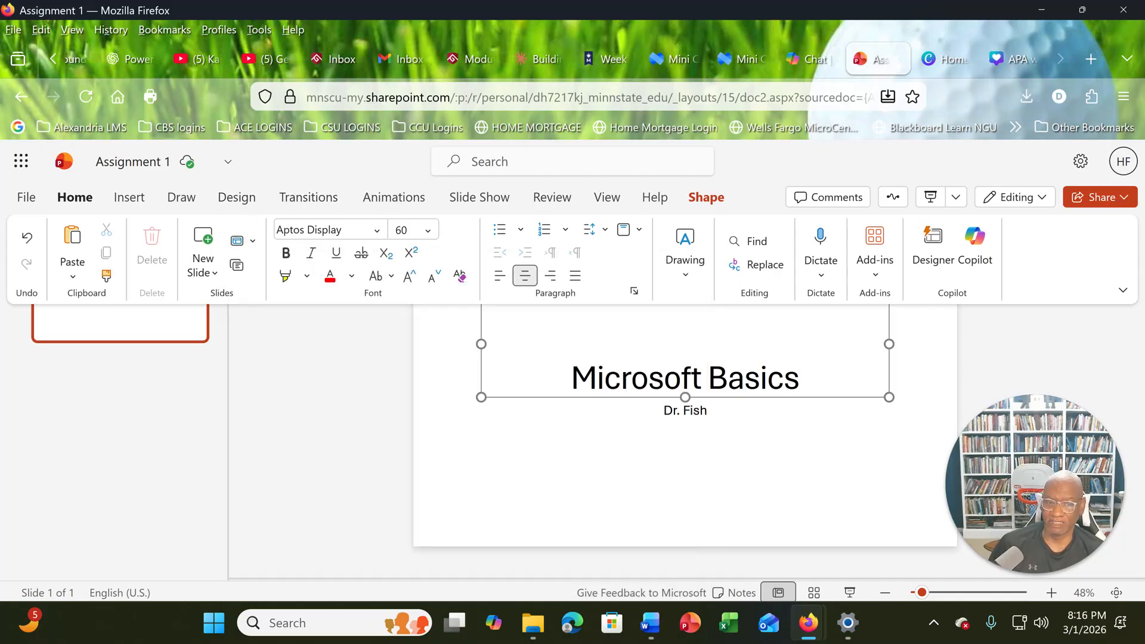
{"action": "left_click", "coordinate": [835, 456]}
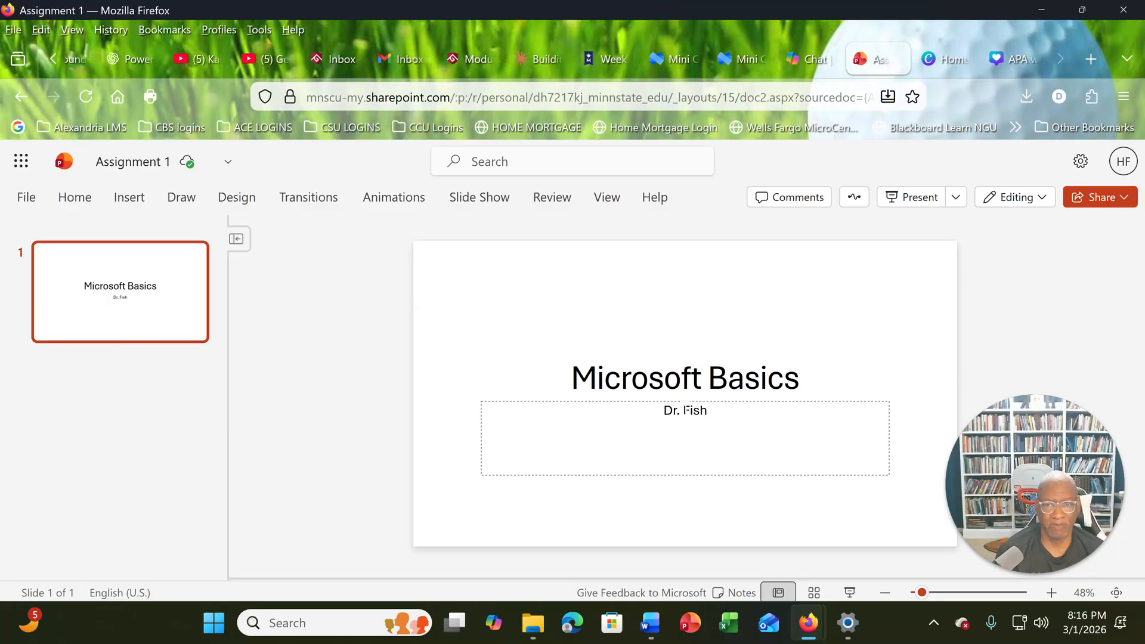
- Add a new slide after the title slide
{"action": "left_click", "coordinate": [133, 200]}
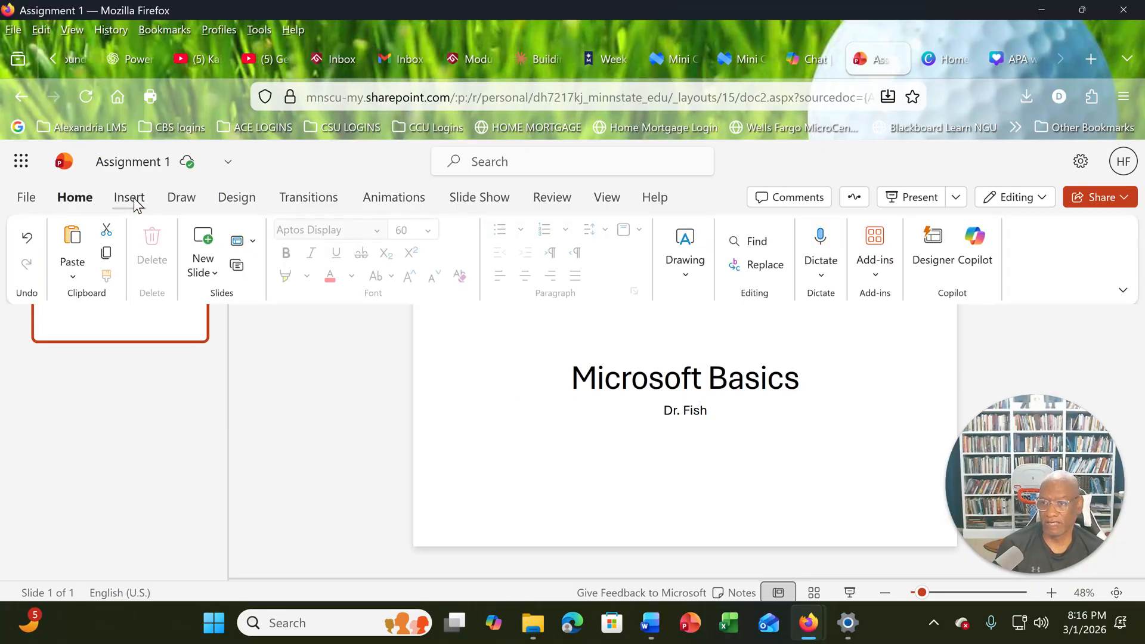
{"action": "left_click", "coordinate": [204, 244]}
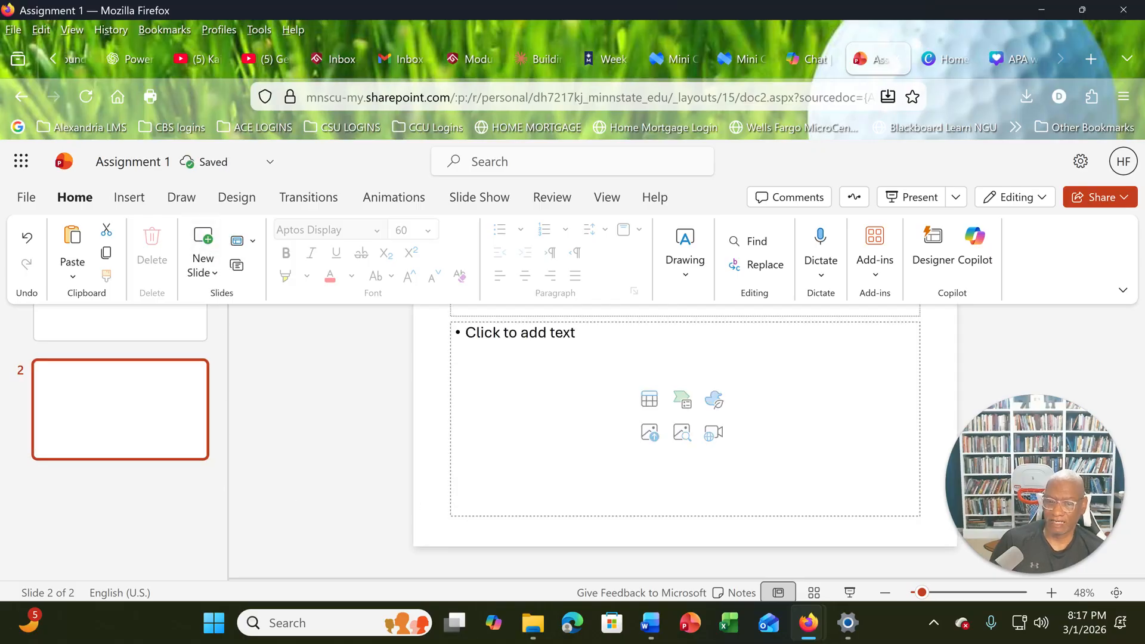
{"action": "left_click", "coordinate": [410, 453]}
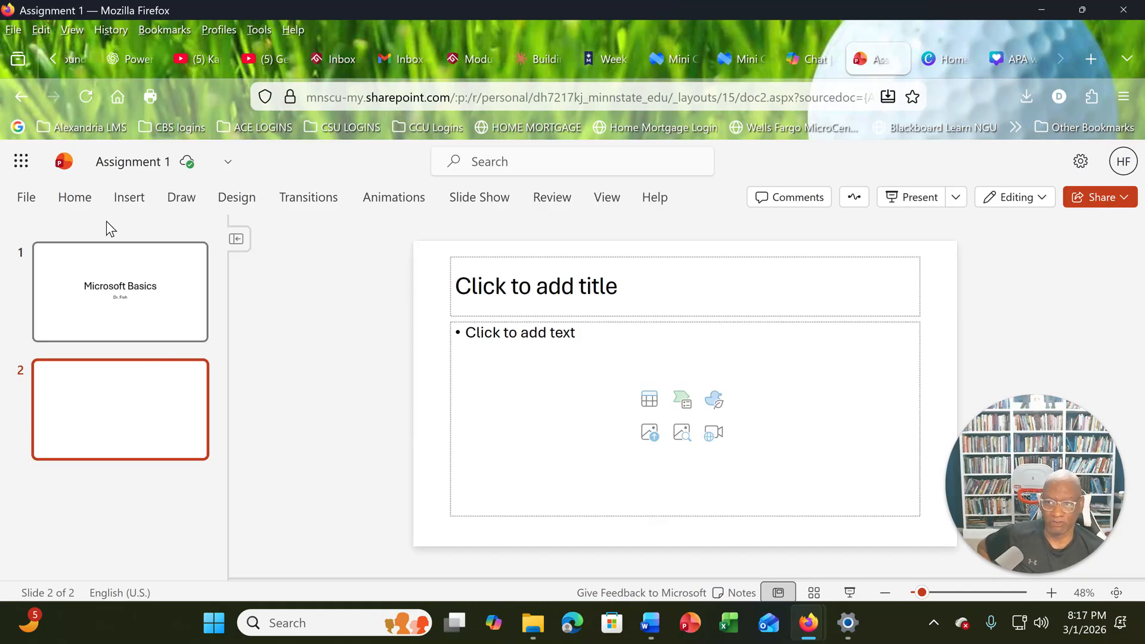
- Change the layout of slide 2 to Comparison
{"action": "left_click", "coordinate": [82, 198]}
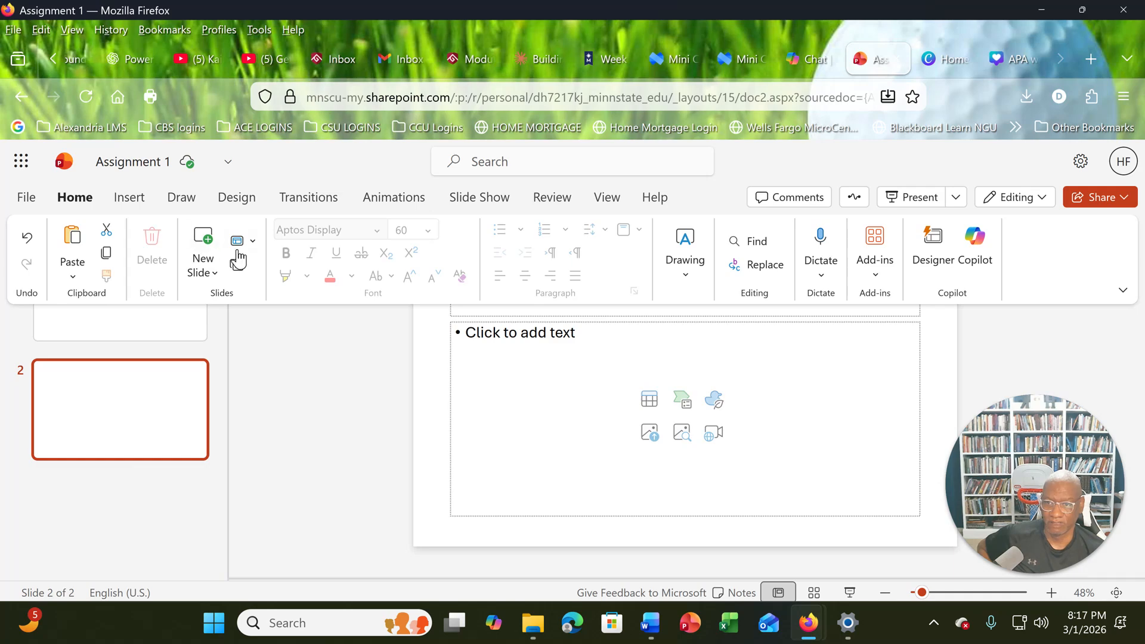
{"action": "left_click", "coordinate": [245, 248]}
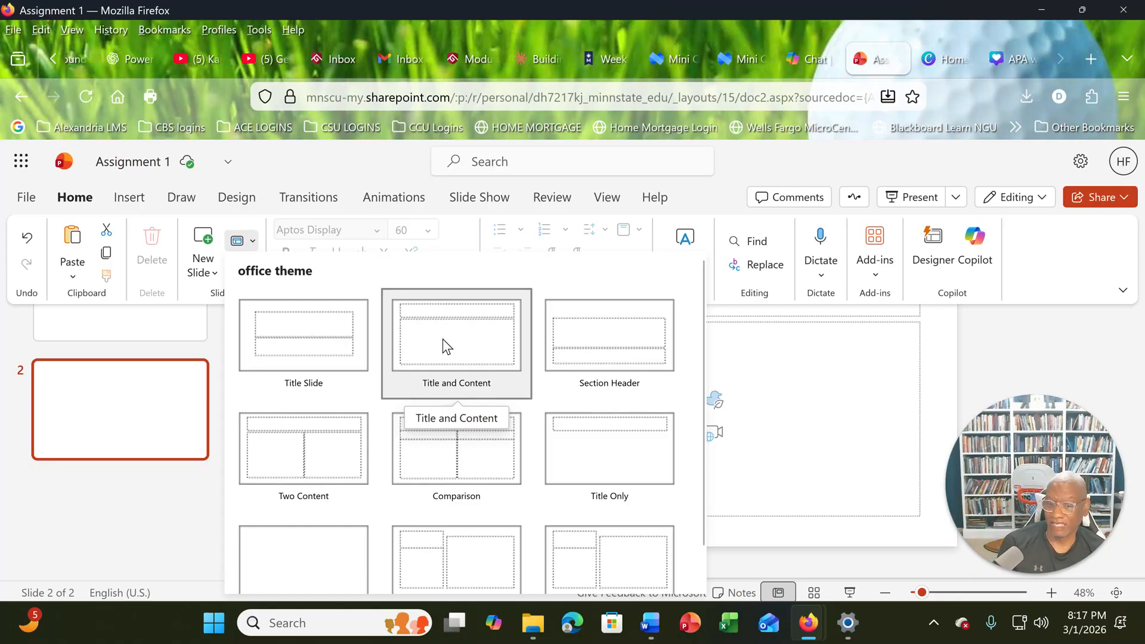
{"action": "left_click", "coordinate": [440, 462]}
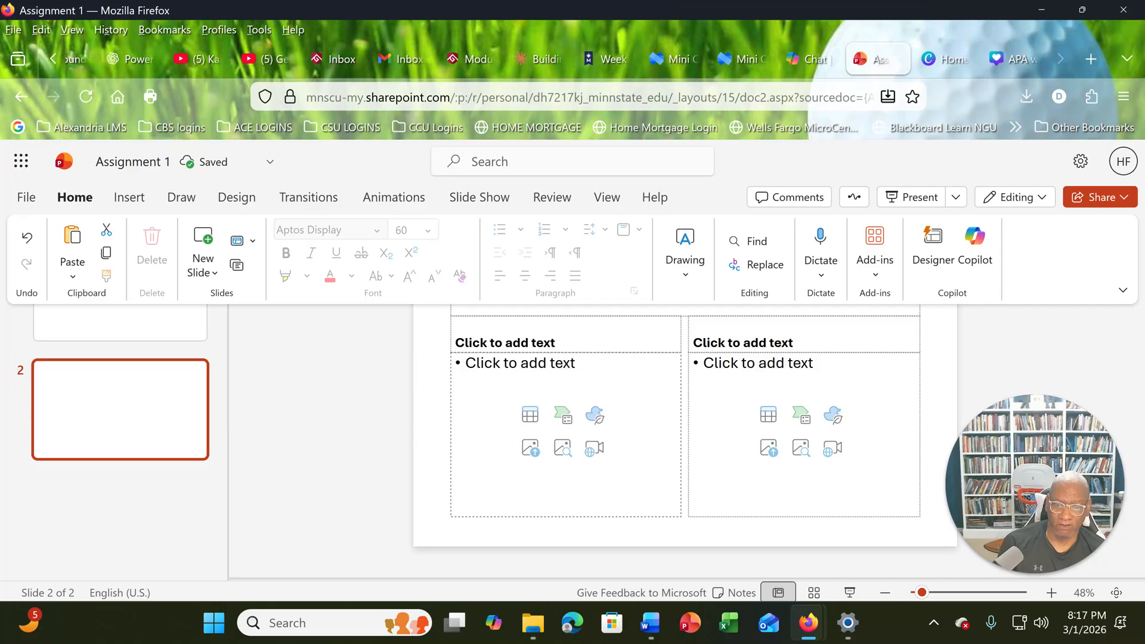
{"action": "left_click", "coordinate": [427, 420]}
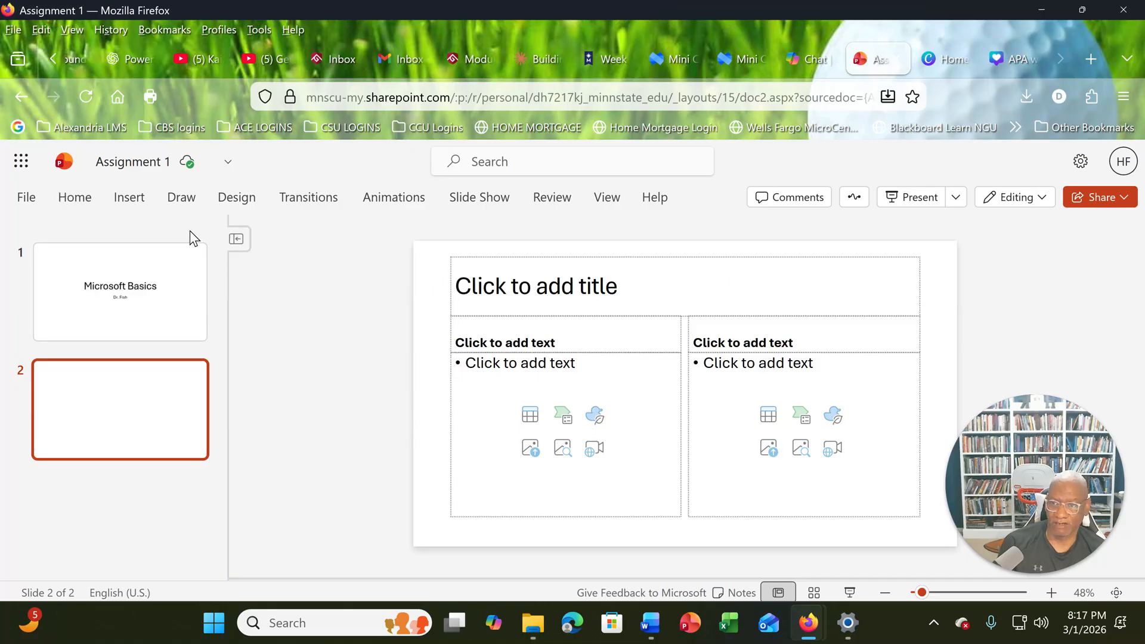
- Set the layout of slide 2 to Title and Content
{"action": "left_click", "coordinate": [75, 197]}
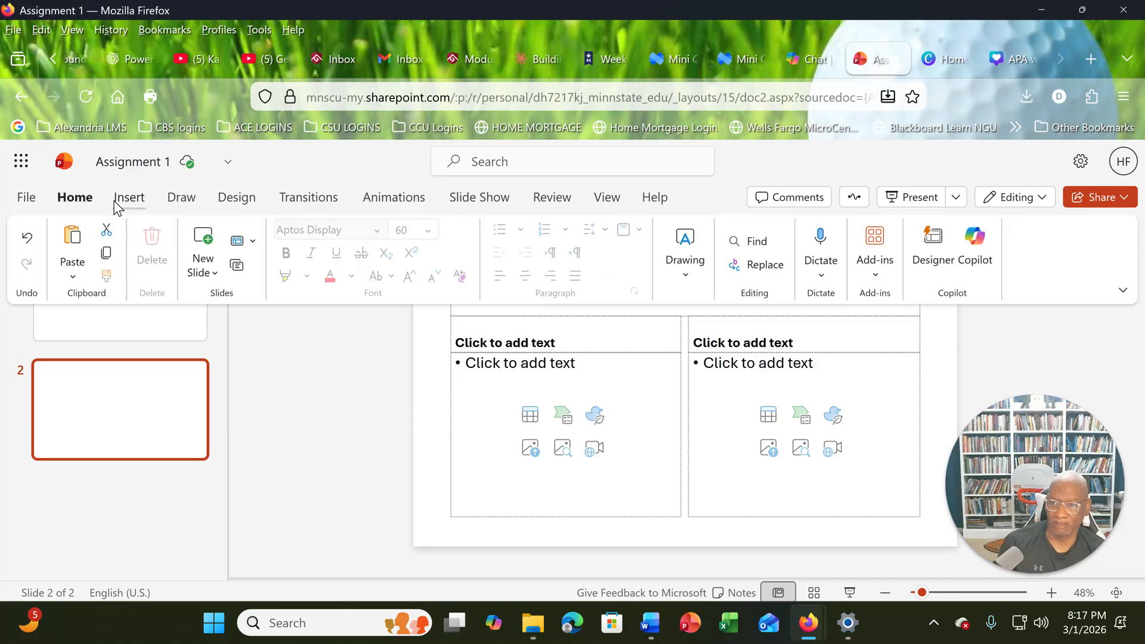
{"action": "left_click", "coordinate": [251, 245]}
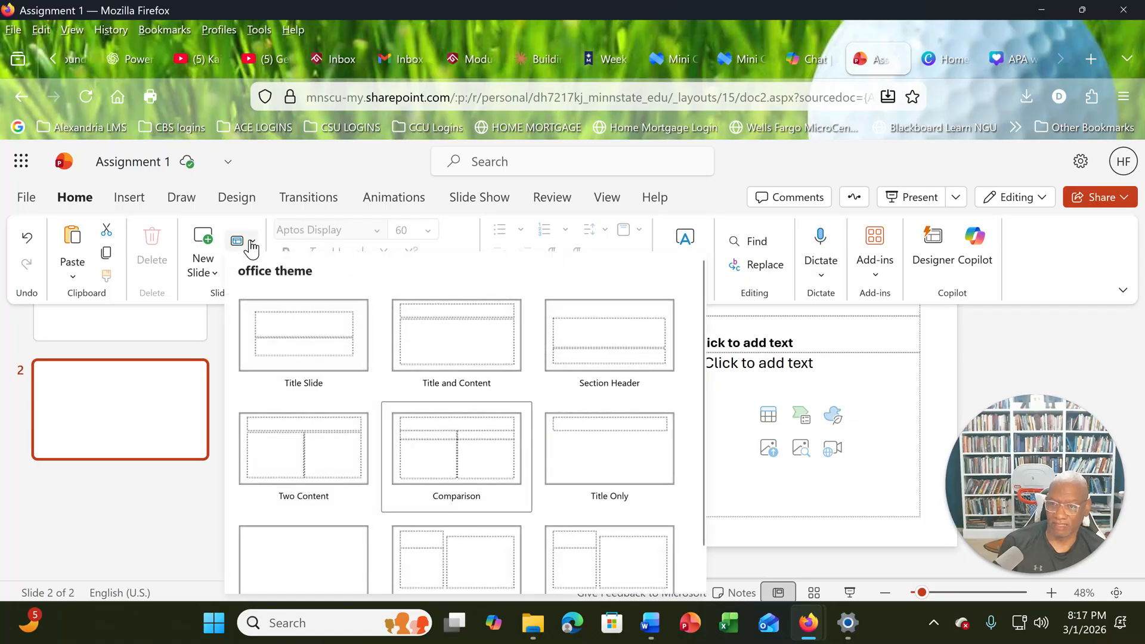
{"action": "left_click", "coordinate": [458, 338]}
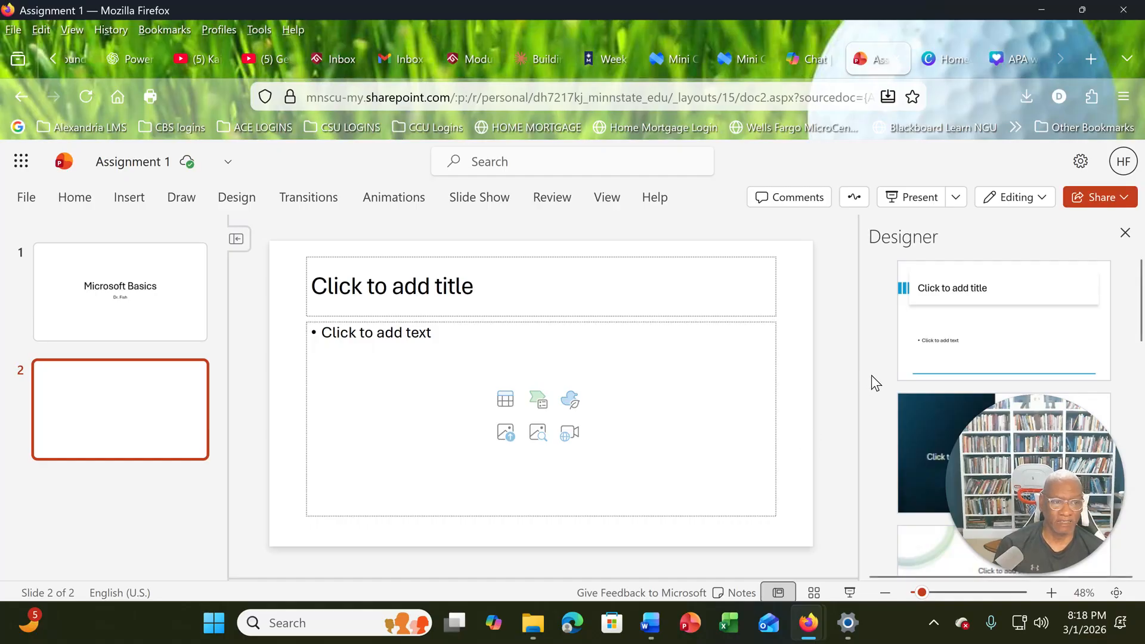
- Hide the Designer suggestions and show them again for slide 2
{"action": "left_click", "coordinate": [74, 197]}
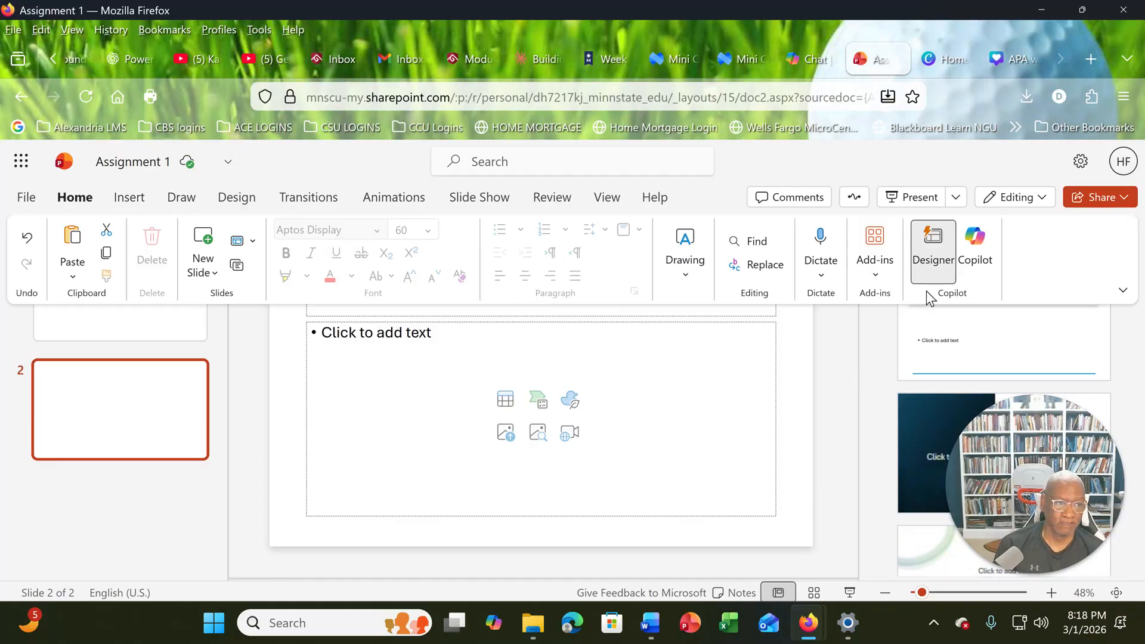
{"action": "left_click", "coordinate": [935, 266]}
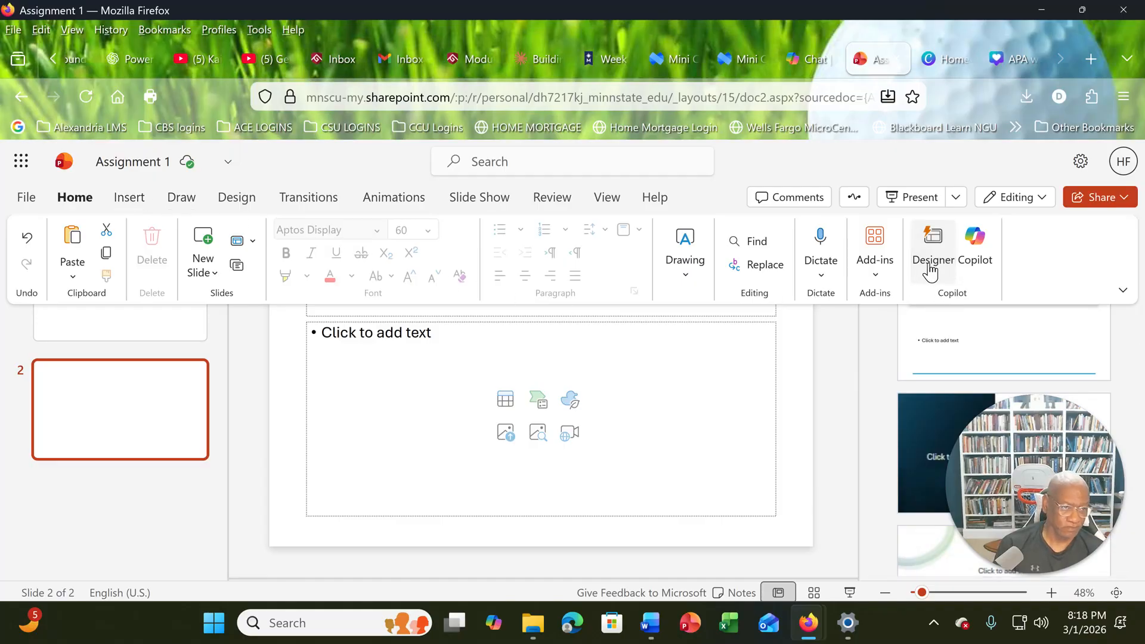
{"action": "left_click", "coordinate": [933, 265]}
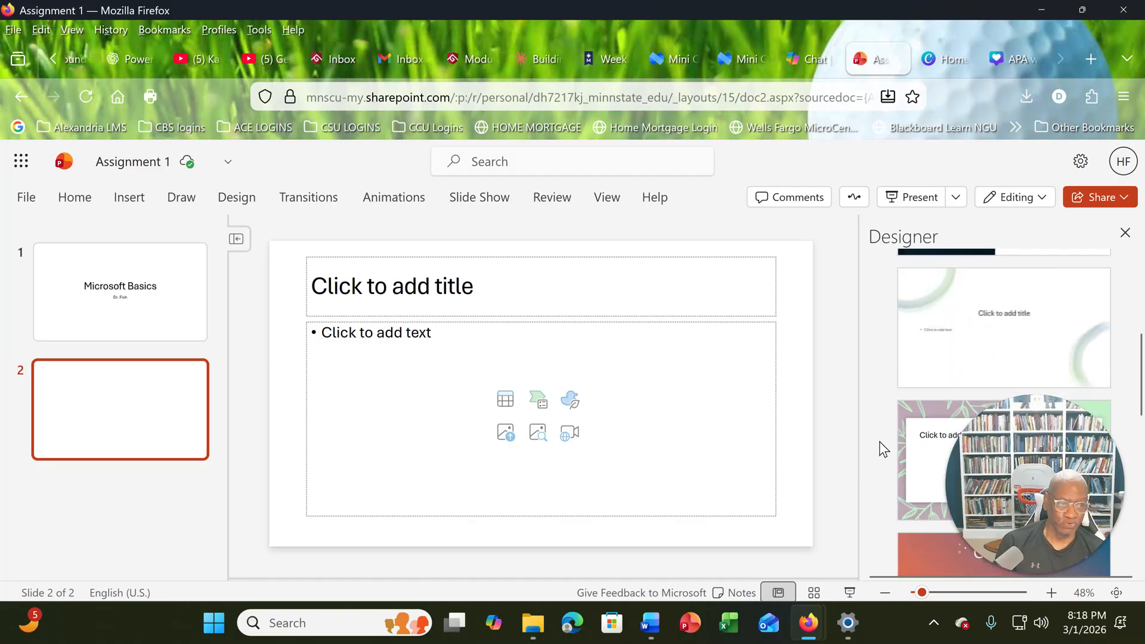
- Browse the full gallery of presentation themes without applying one
{"action": "left_click", "coordinate": [383, 198]}
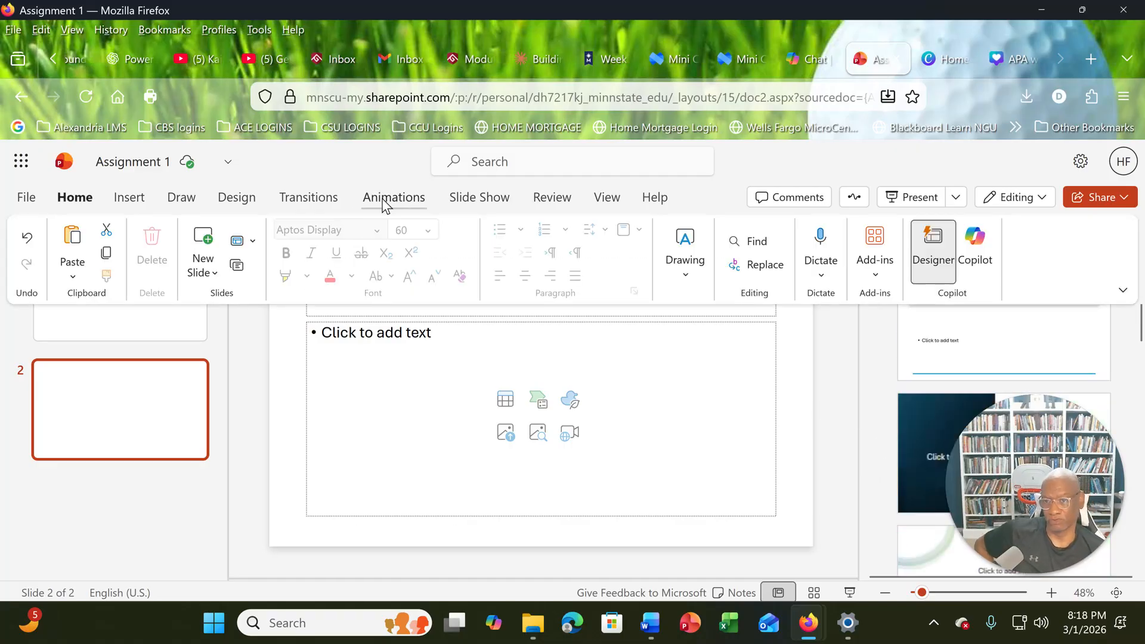
{"action": "left_click", "coordinate": [239, 199]}
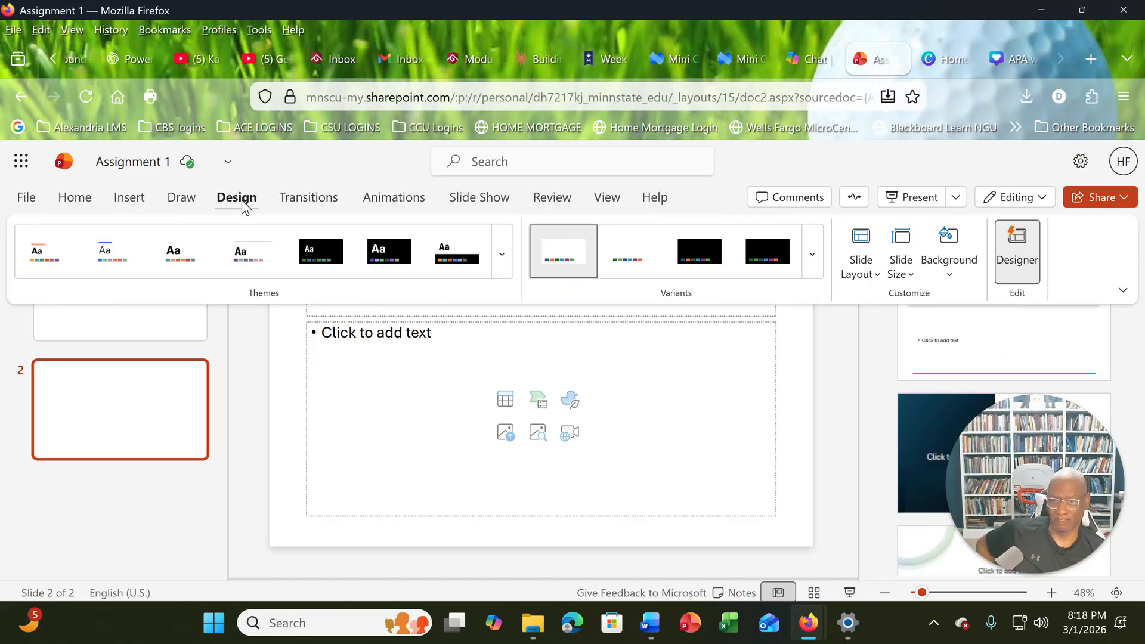
{"action": "left_click", "coordinate": [500, 267]}
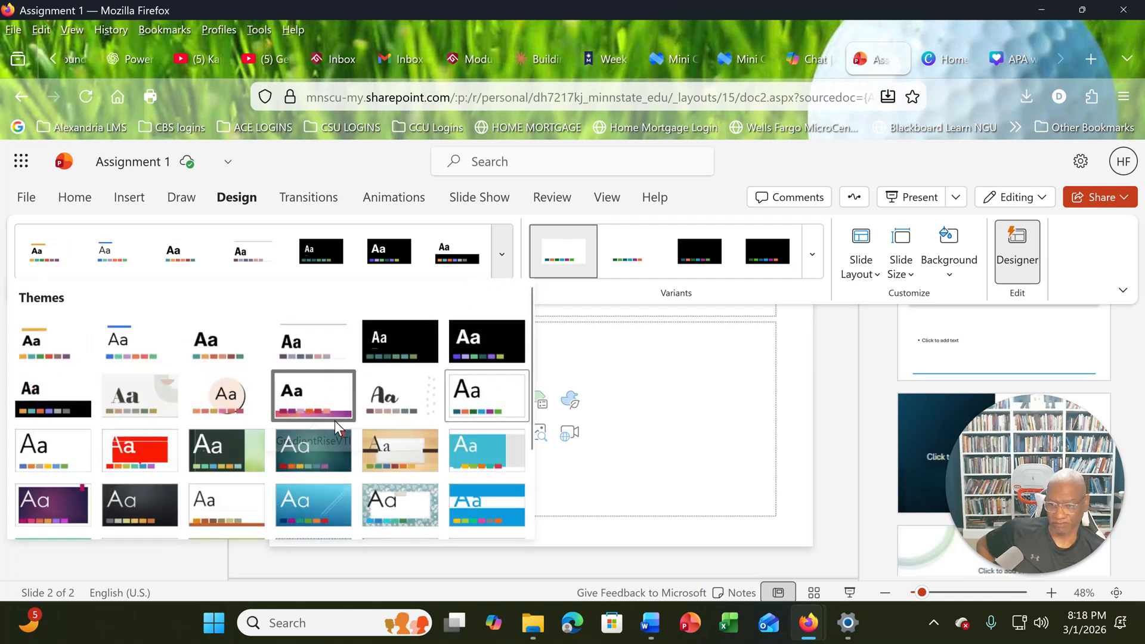
{"action": "scroll", "coordinate": [355, 430], "scroll_direction": "down", "scroll_amount": 2}
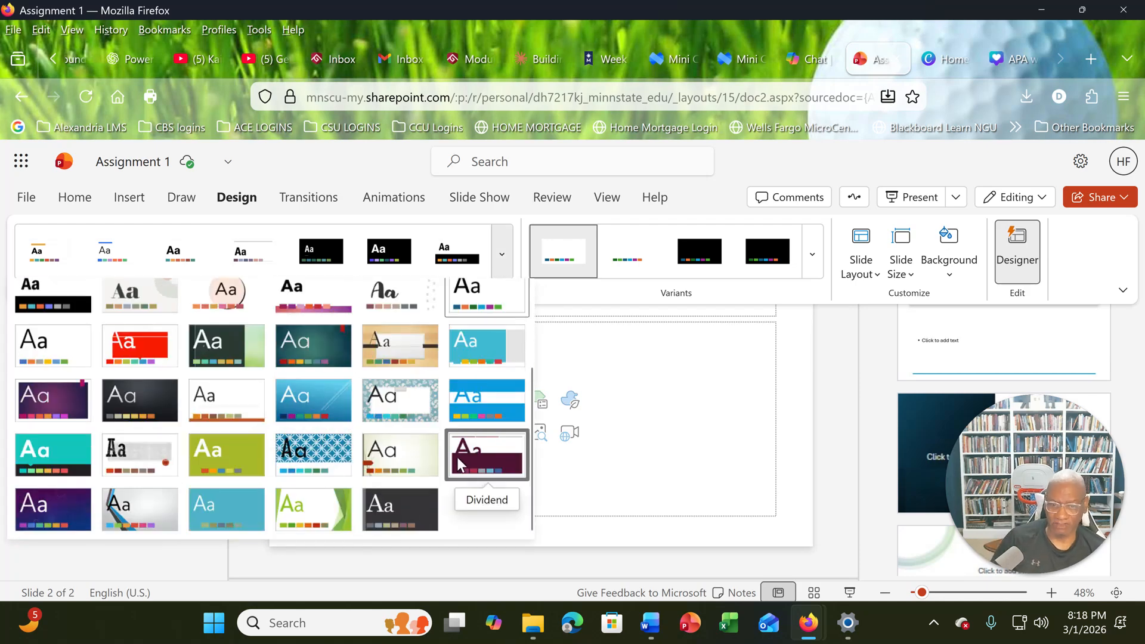
{"action": "left_click", "coordinate": [841, 392]}
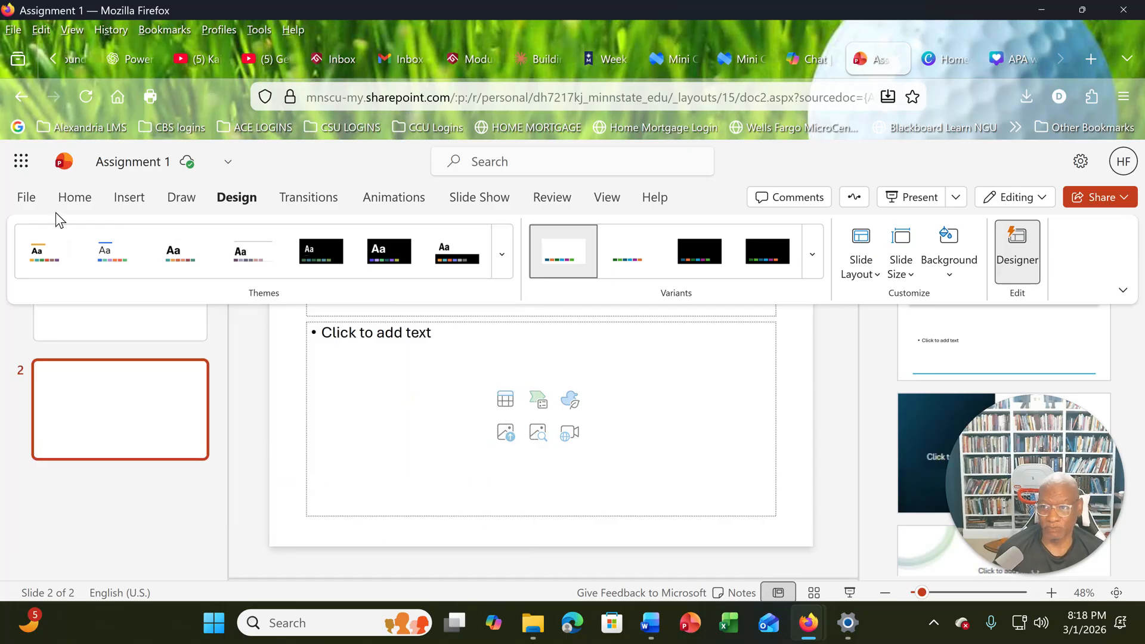
- Look through the Designer's design ideas for slide 2 down to the end of the list
{"action": "left_click", "coordinate": [76, 198]}
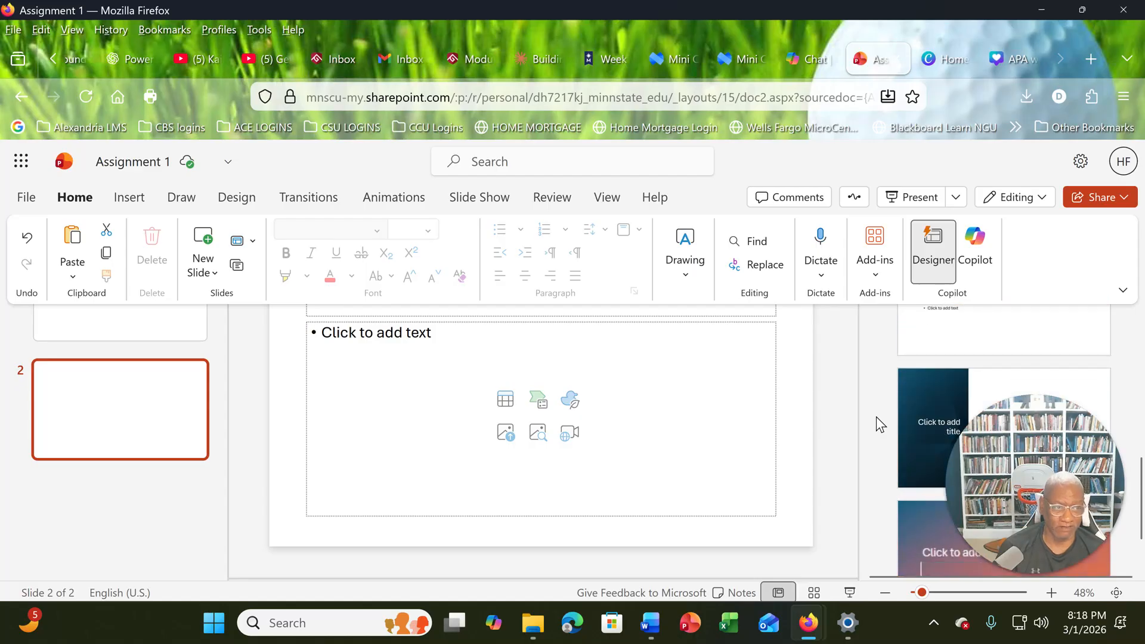
{"action": "scroll", "coordinate": [875, 416], "scroll_direction": "down", "scroll_amount": 2}
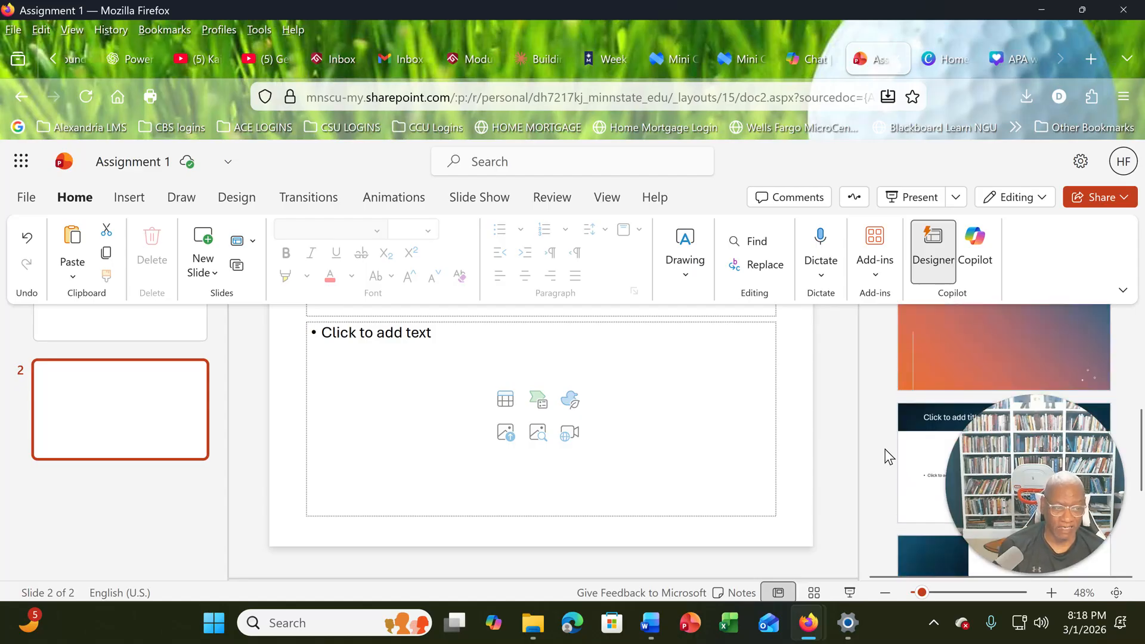
{"action": "scroll", "coordinate": [889, 456], "scroll_direction": "down", "scroll_amount": 2}
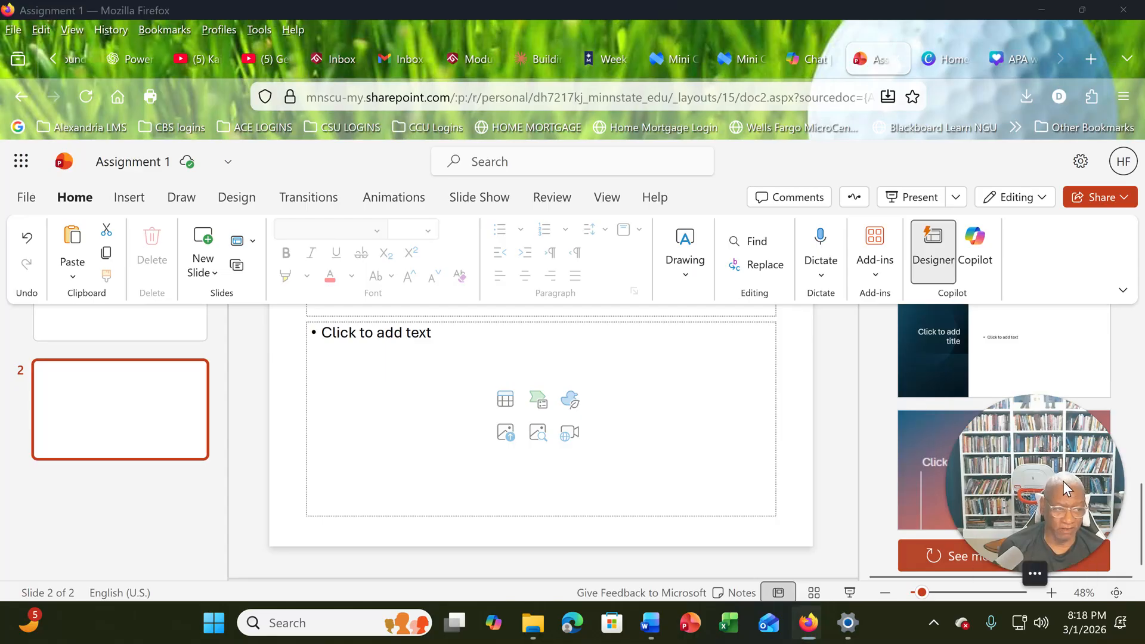
{"action": "left_click_drag", "start_coordinate": [1063, 481], "coordinate": [973, 229]}
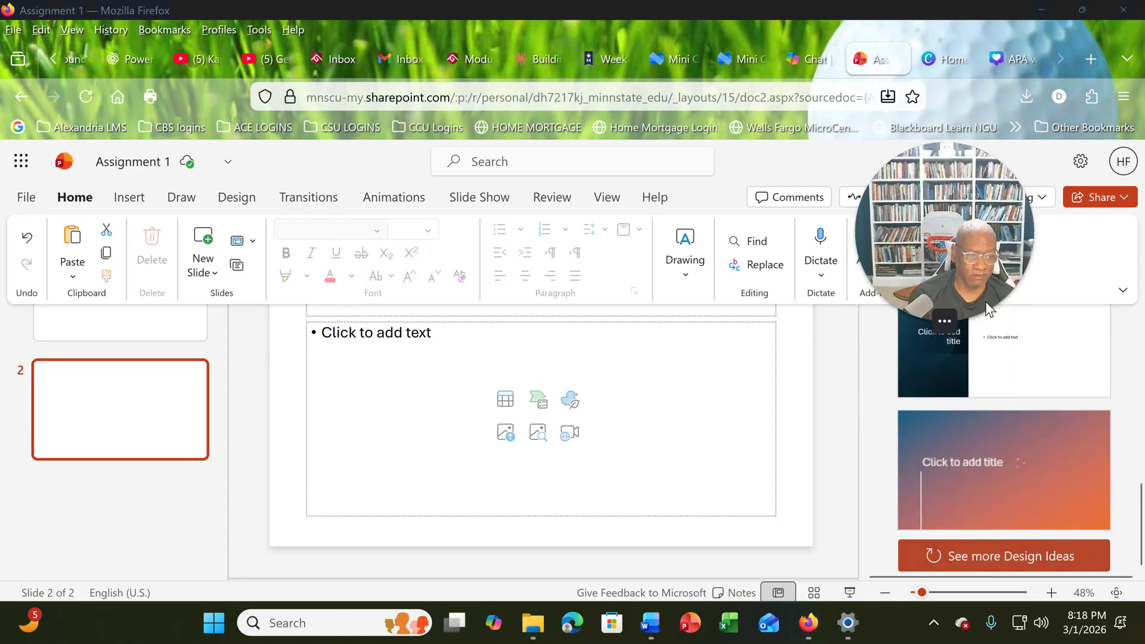
- Load more Designer ideas for slide 2 and apply the design with the curved orange title band
{"action": "left_click", "coordinate": [1007, 560]}
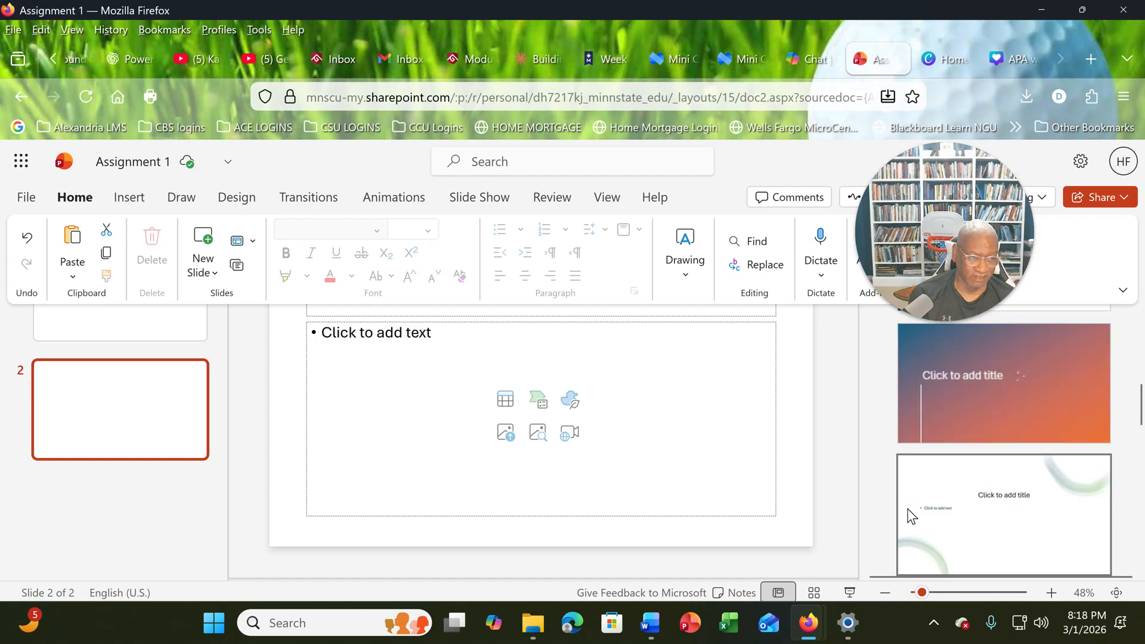
{"action": "scroll", "coordinate": [881, 494], "scroll_direction": "down", "scroll_amount": 5}
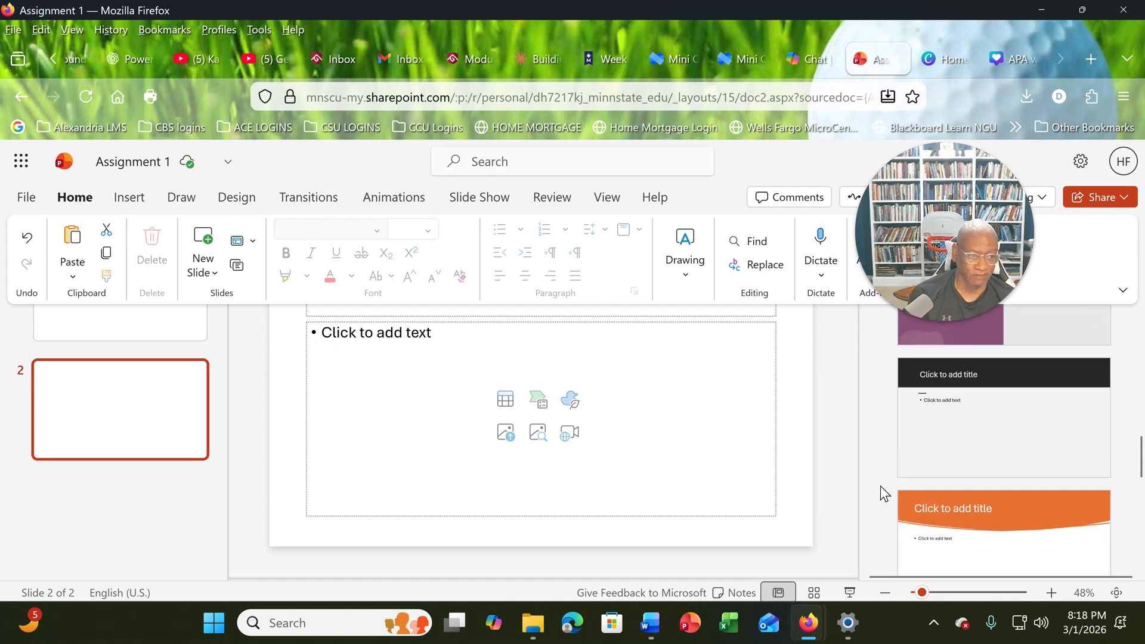
{"action": "scroll", "coordinate": [880, 486], "scroll_direction": "down", "scroll_amount": 5}
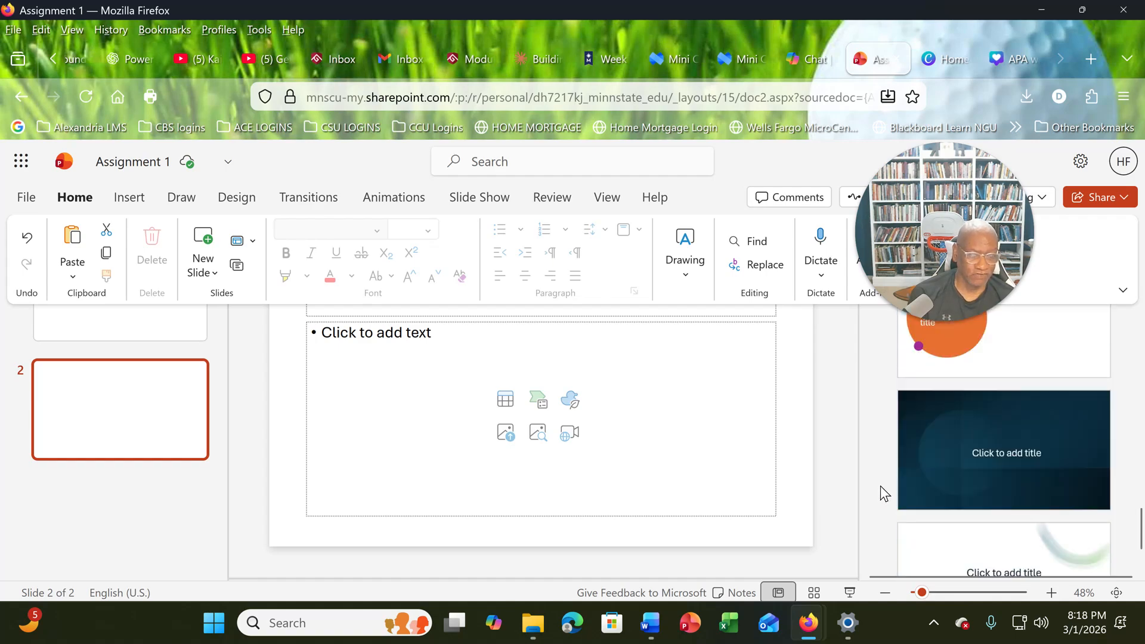
{"action": "scroll", "coordinate": [880, 485], "scroll_direction": "up", "scroll_amount": 8}
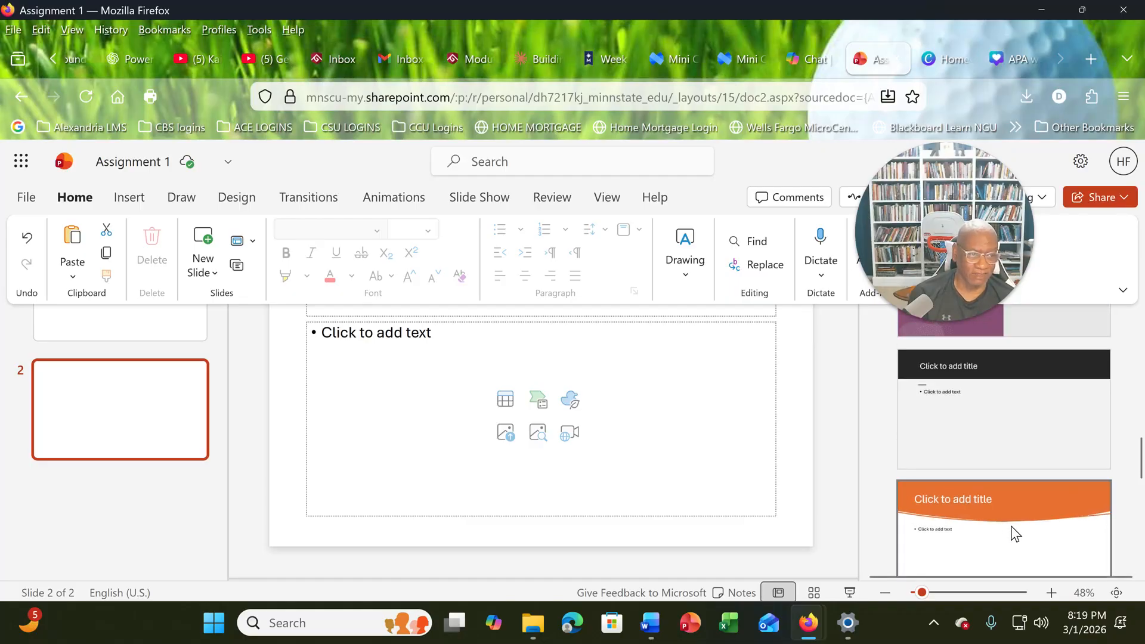
{"action": "left_click", "coordinate": [1014, 532]}
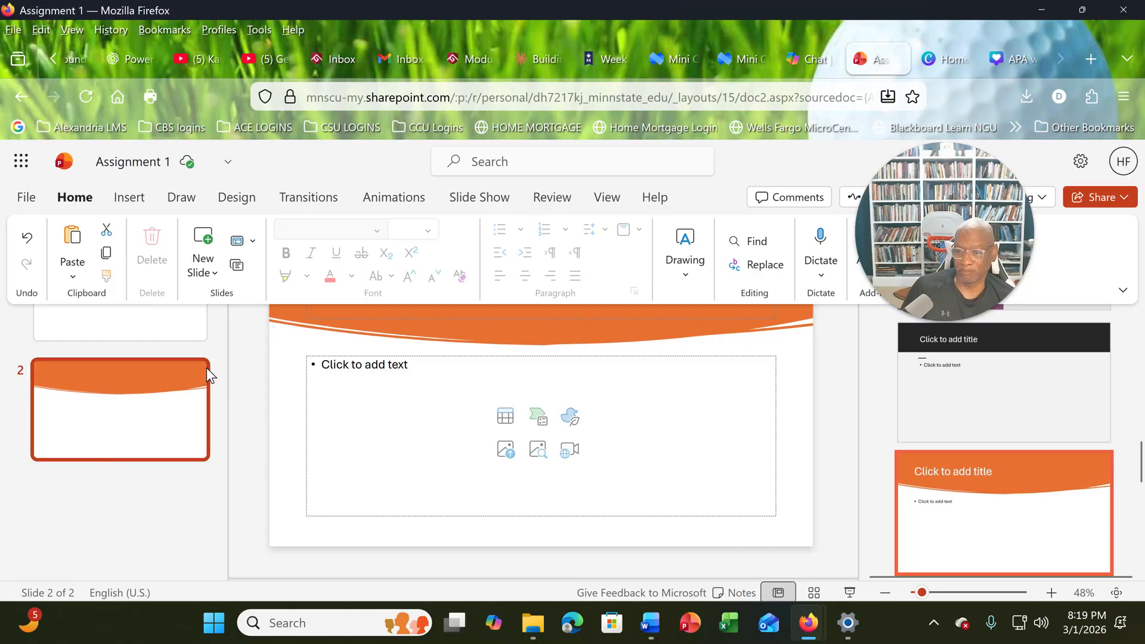
{"action": "left_click", "coordinate": [259, 442]}
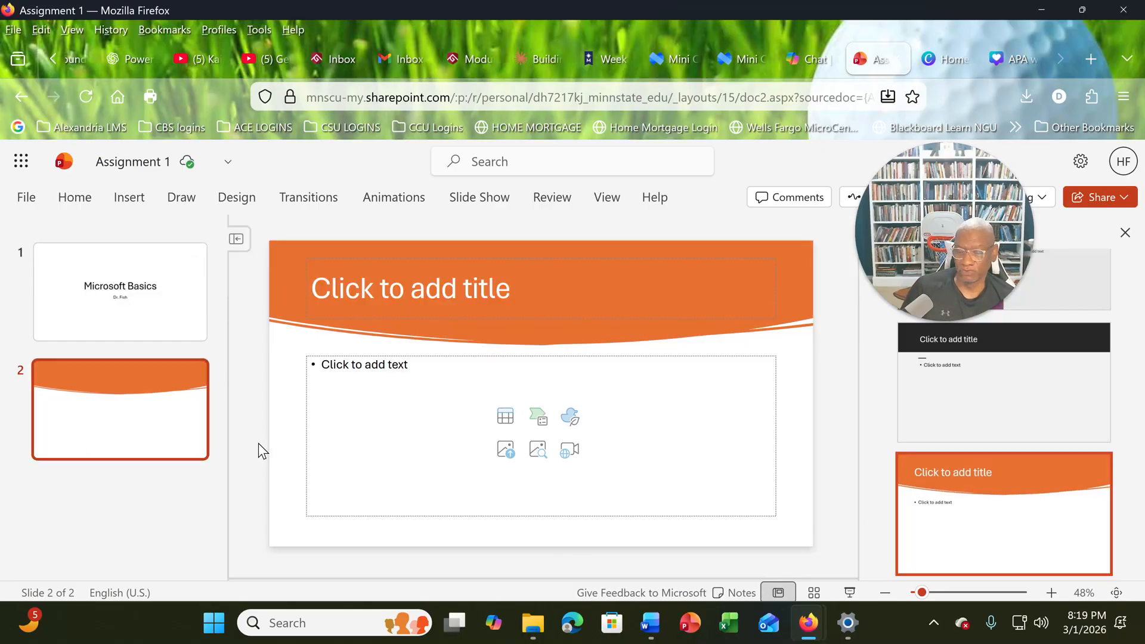
- Apply the Designer idea with the blue server-lights video background to the Microsoft Basics title slide and play its video
{"action": "left_click", "coordinate": [179, 322]}
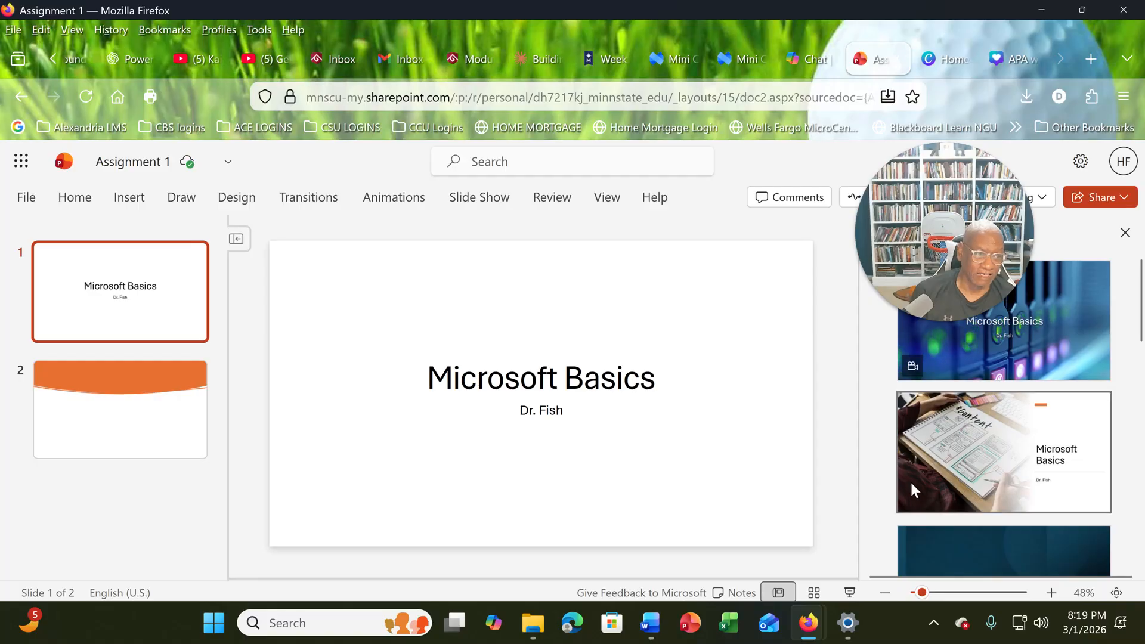
{"action": "left_click", "coordinate": [939, 350]}
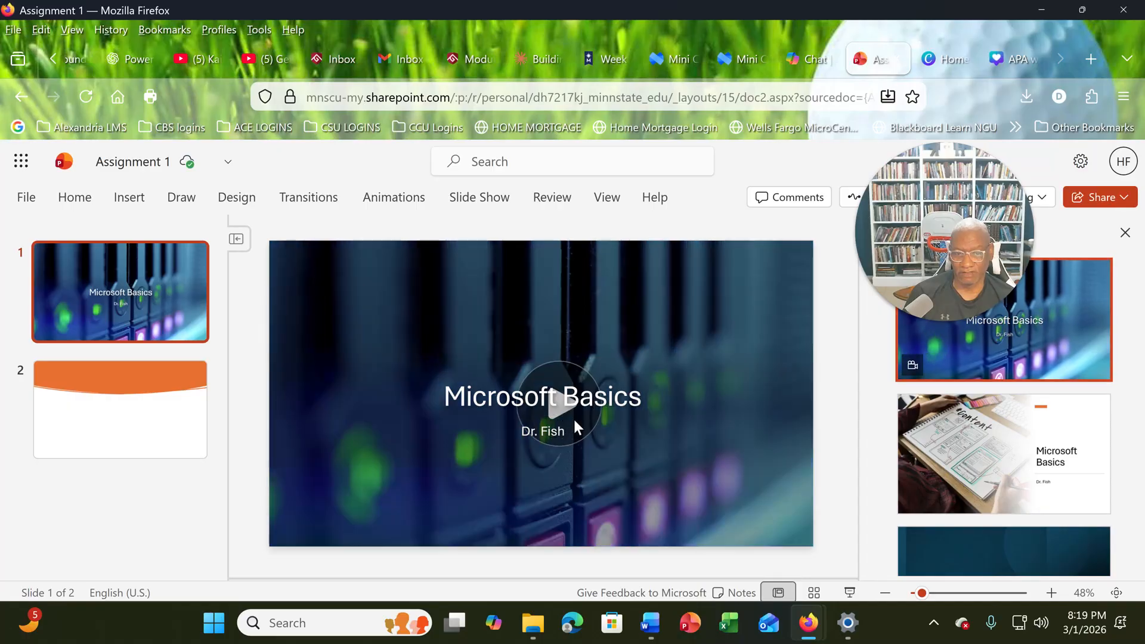
{"action": "left_click", "coordinate": [574, 428]}
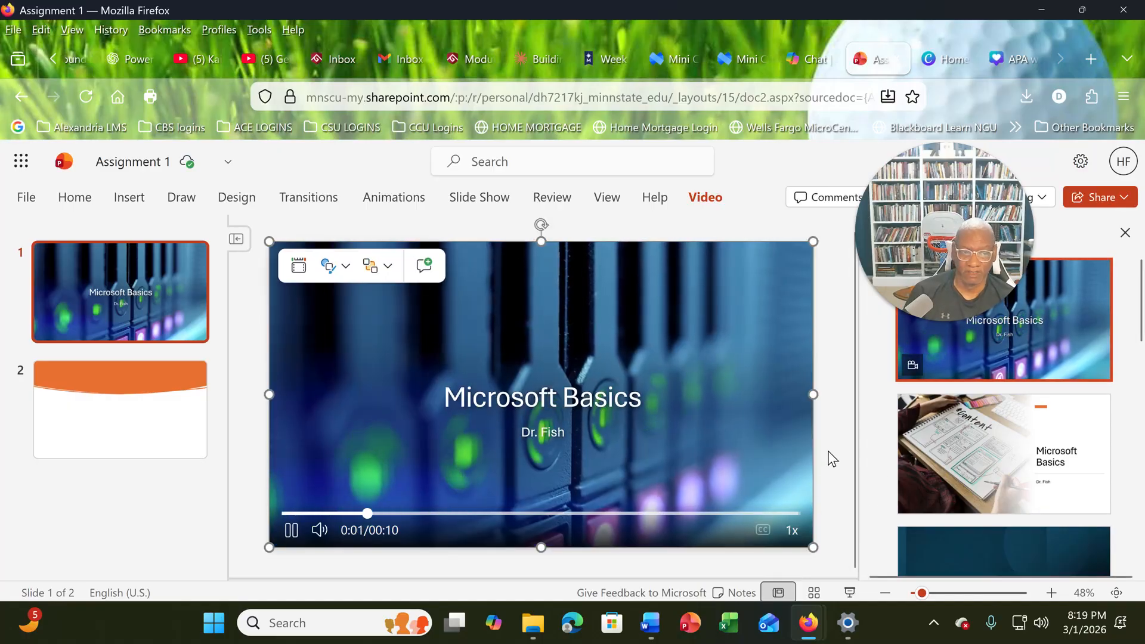